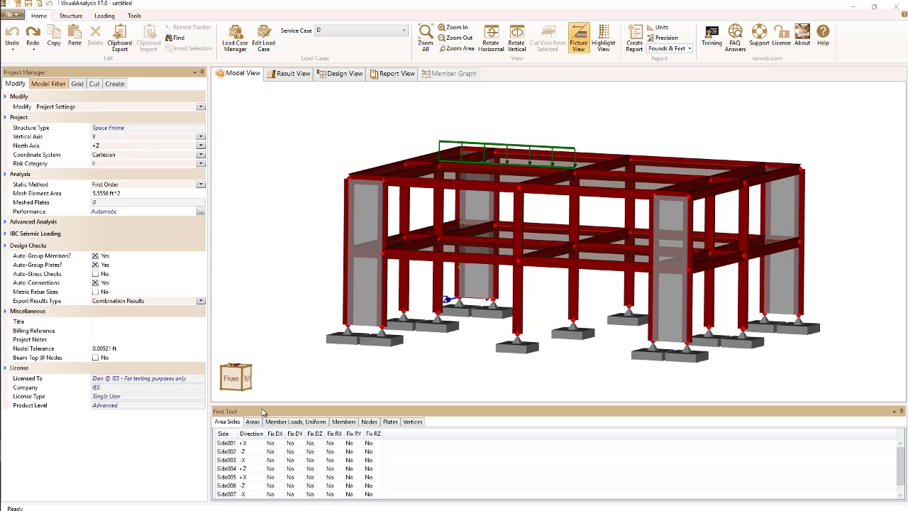
- Select area sides Side001, Side002, Side004 and Side005 one at a time in the Area Sides table
left_click(227, 445)
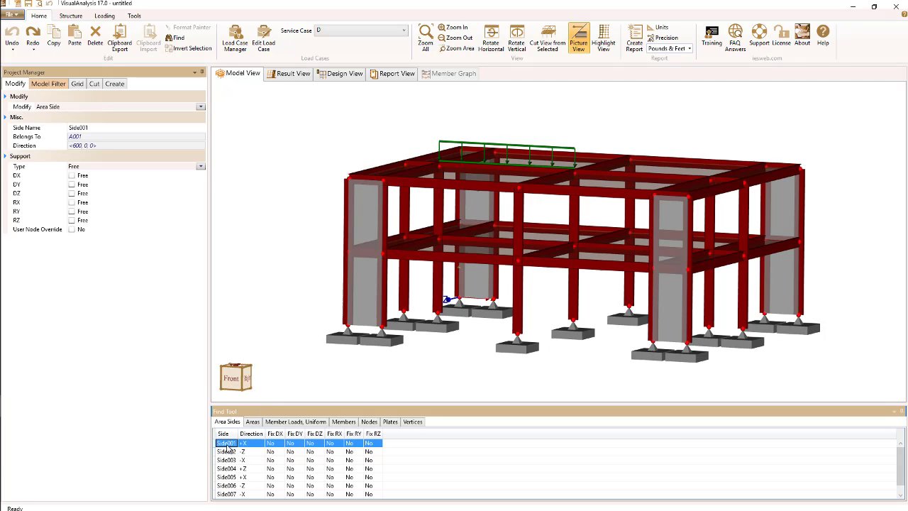
left_click(231, 453, "shift")
left_click(236, 469, "ctrl")
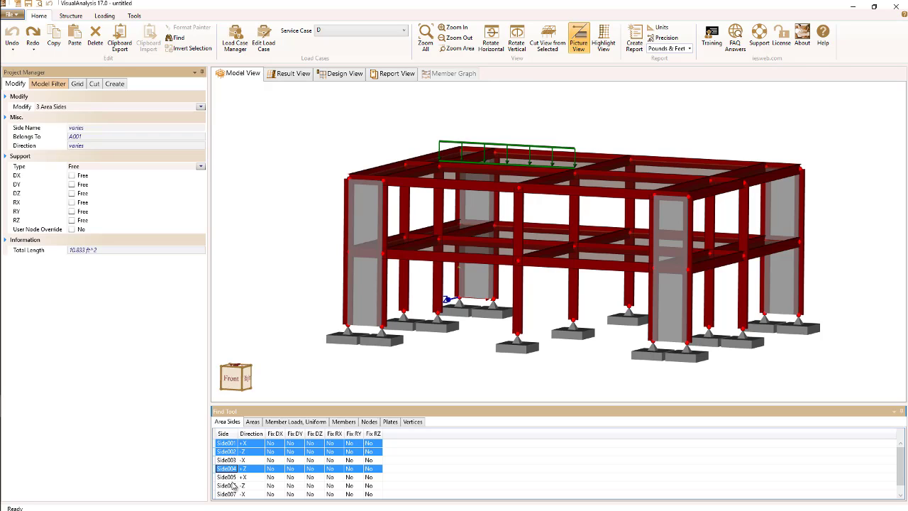
left_click(234, 478, "ctrl")
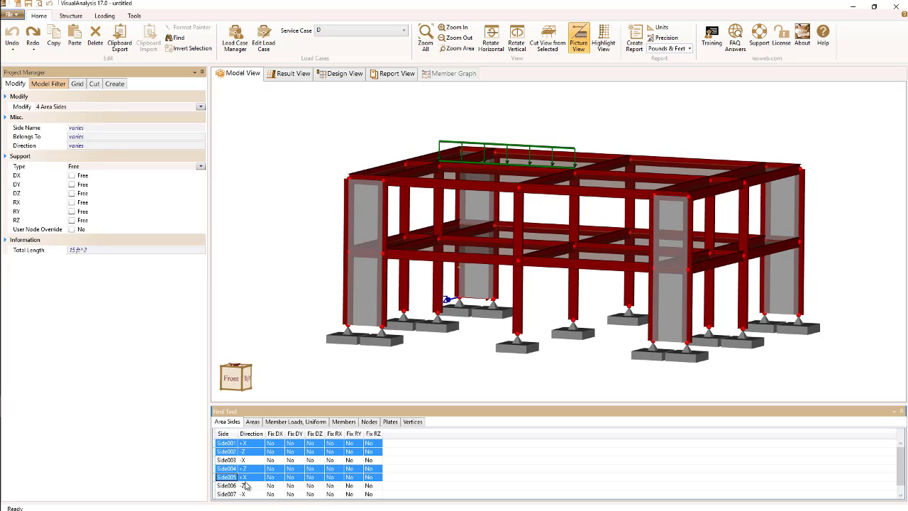
- Reselect the range Side001 through Side006, then drop Side003 from the selection
left_click(233, 443)
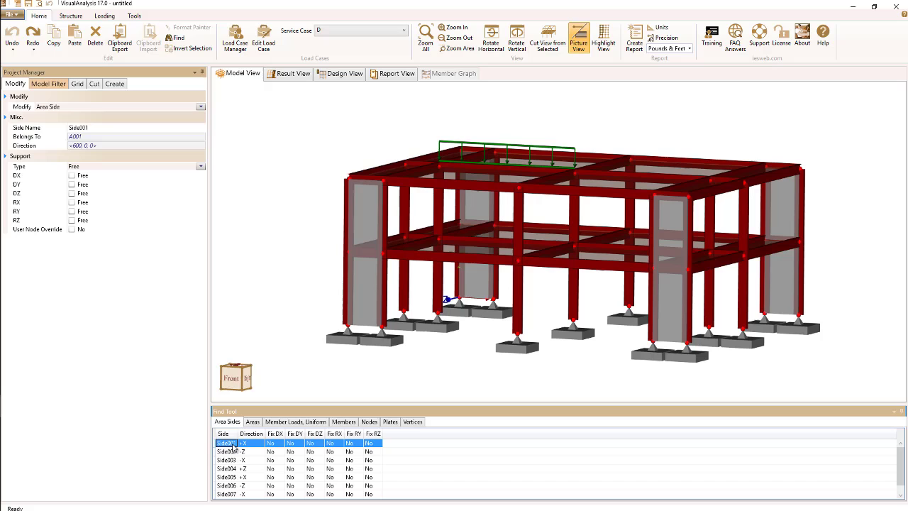
left_click(232, 486, "shift")
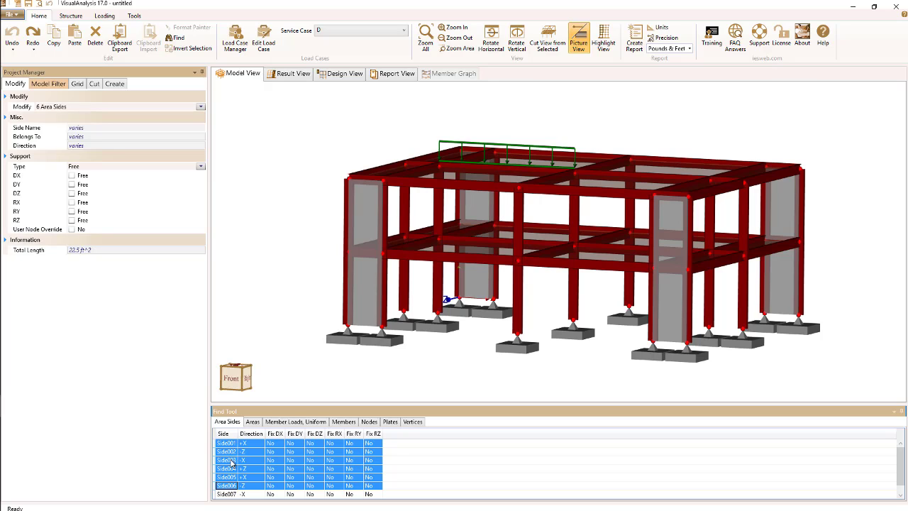
left_click(231, 460, "ctrl")
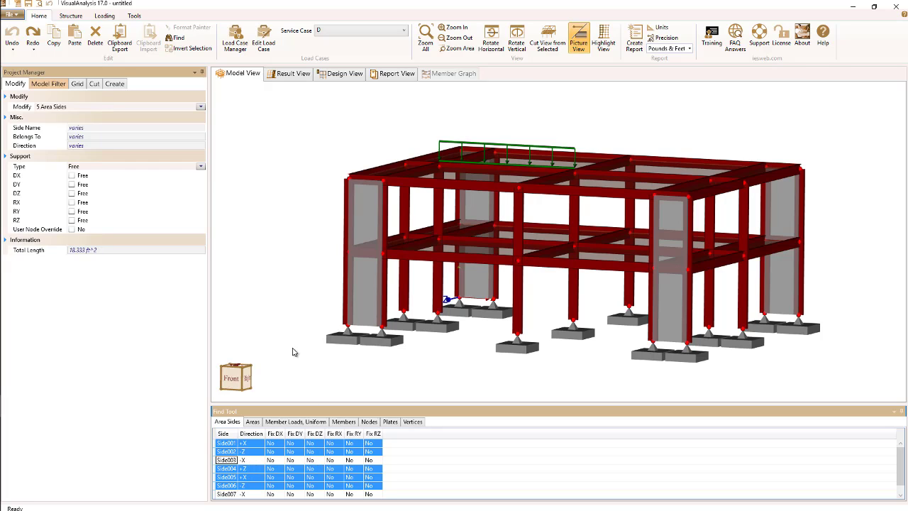
- Pick the upper-left wall plate, then floor areas A001 and A002, and clear the selection
left_click(278, 306)
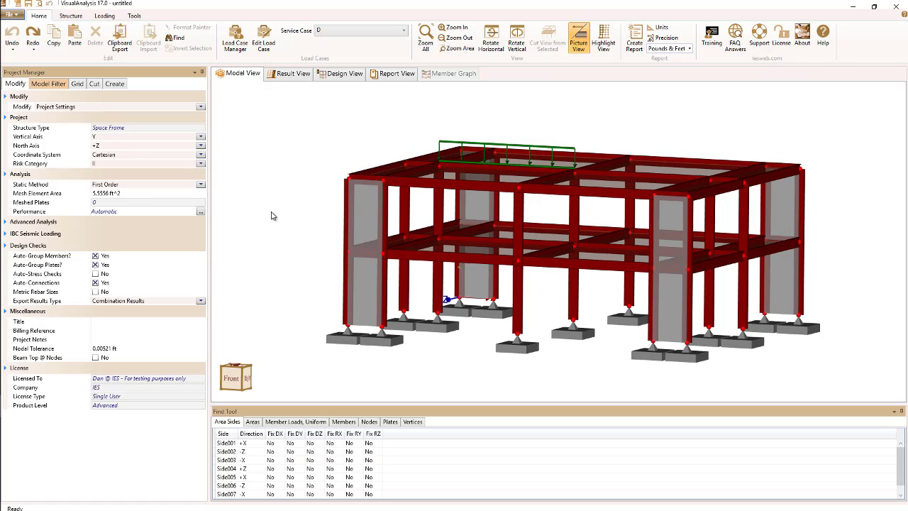
left_click(366, 228)
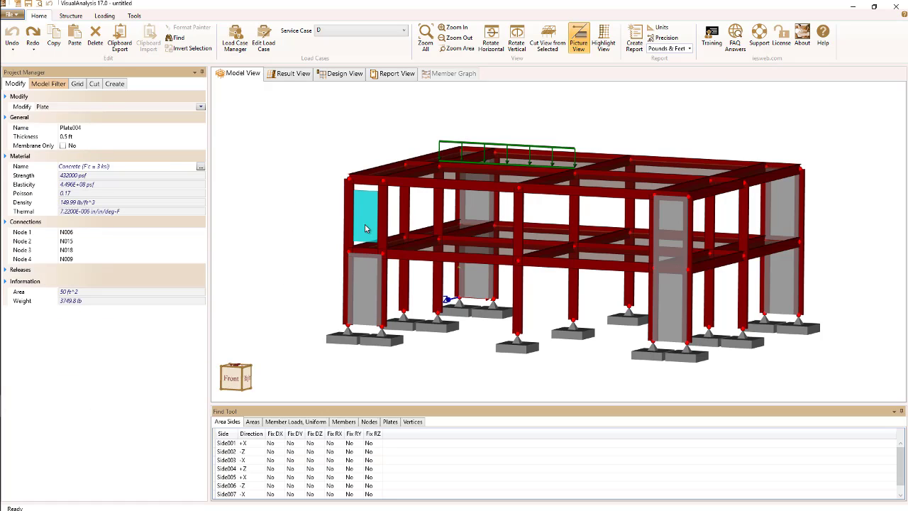
left_click(667, 173)
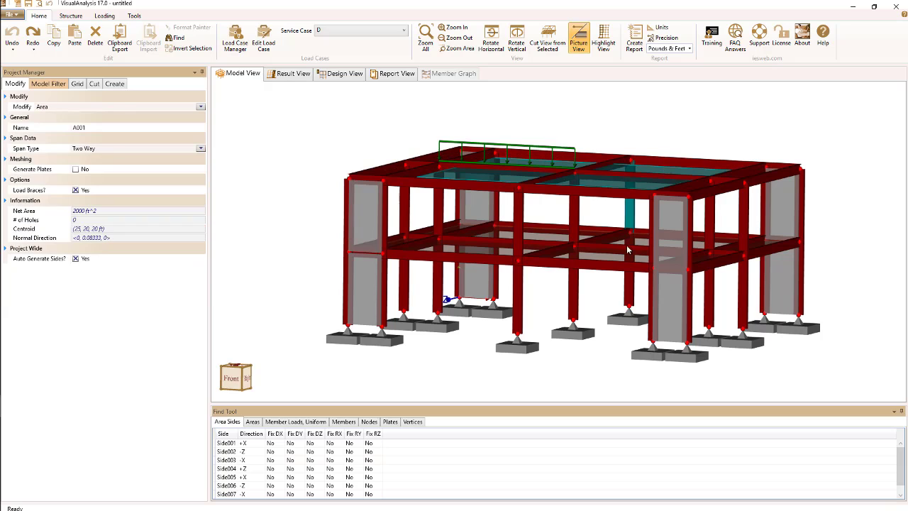
left_click(627, 250)
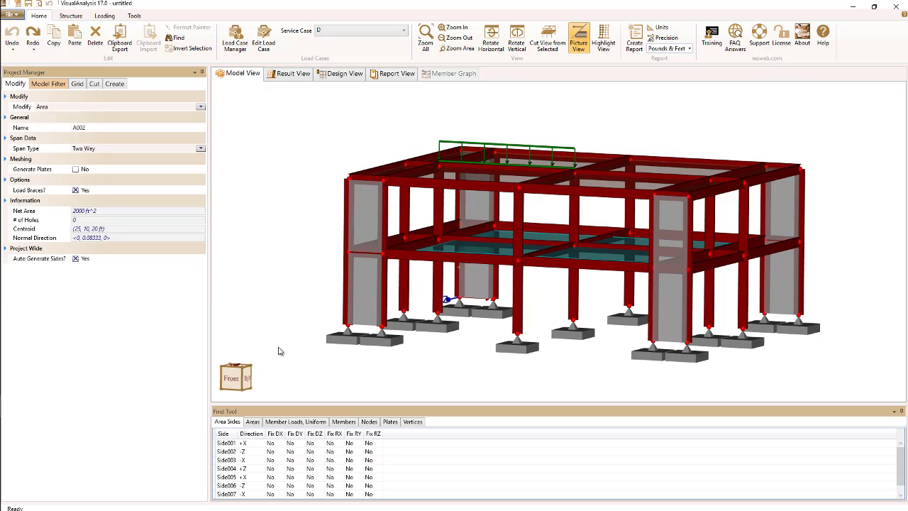
left_click(607, 378)
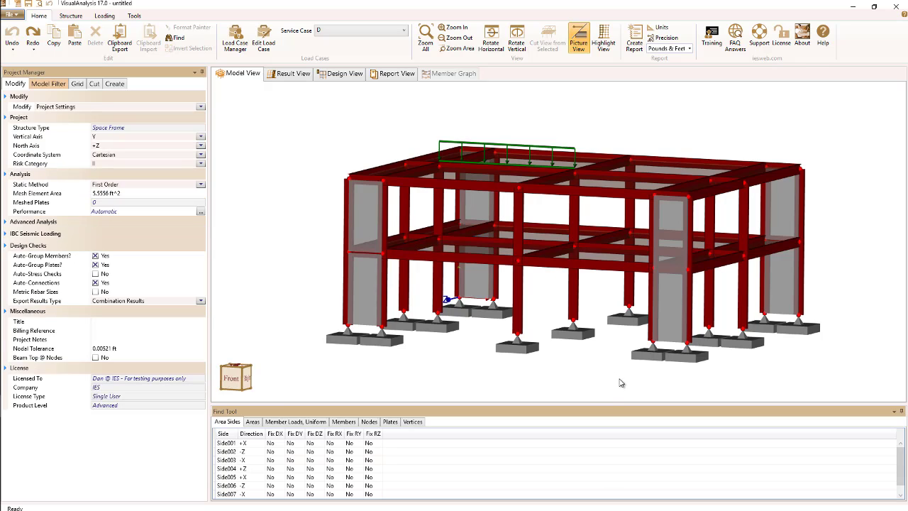
- Select the upper-left, lower-left and lower-right wall plates together, then deselect them all
left_click(364, 212)
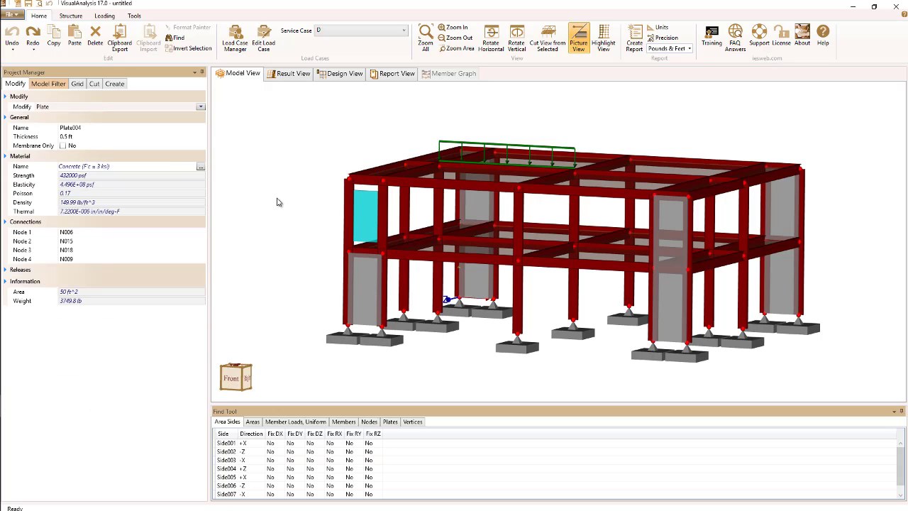
left_click(348, 280, "ctrl")
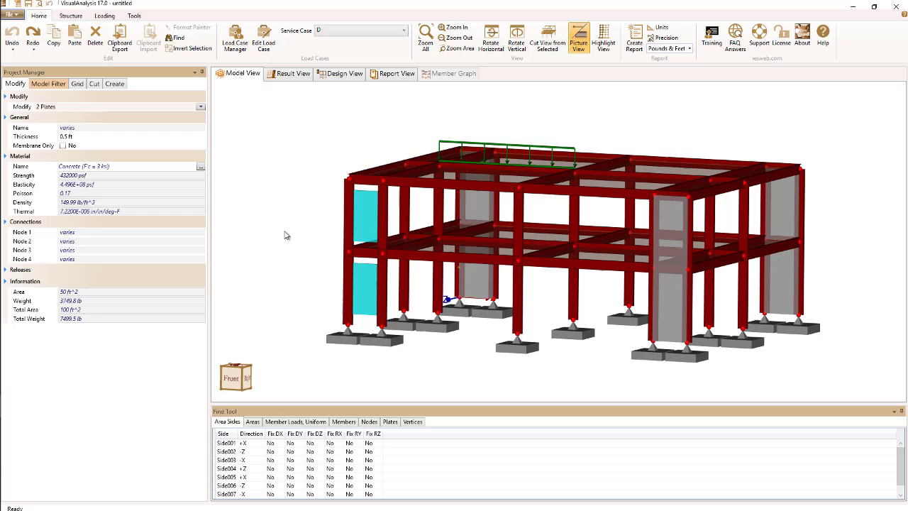
left_click(668, 312, "ctrl")
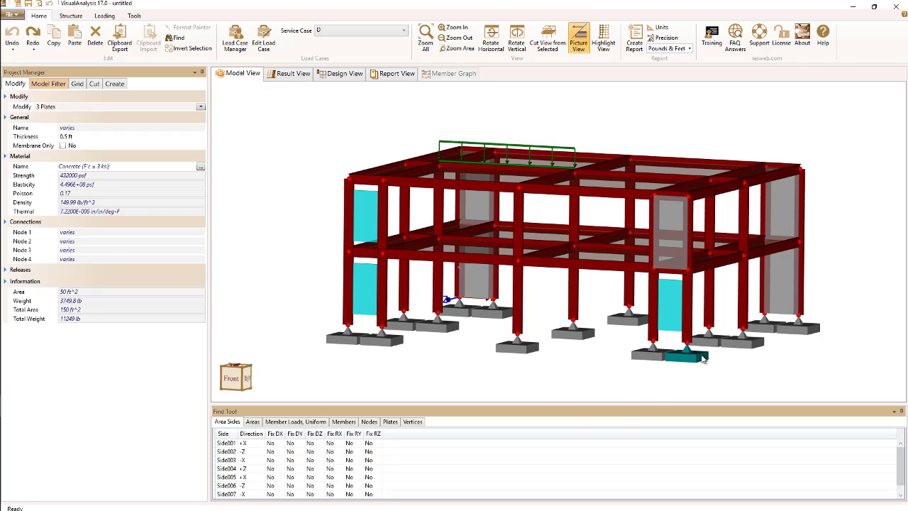
left_click(286, 197)
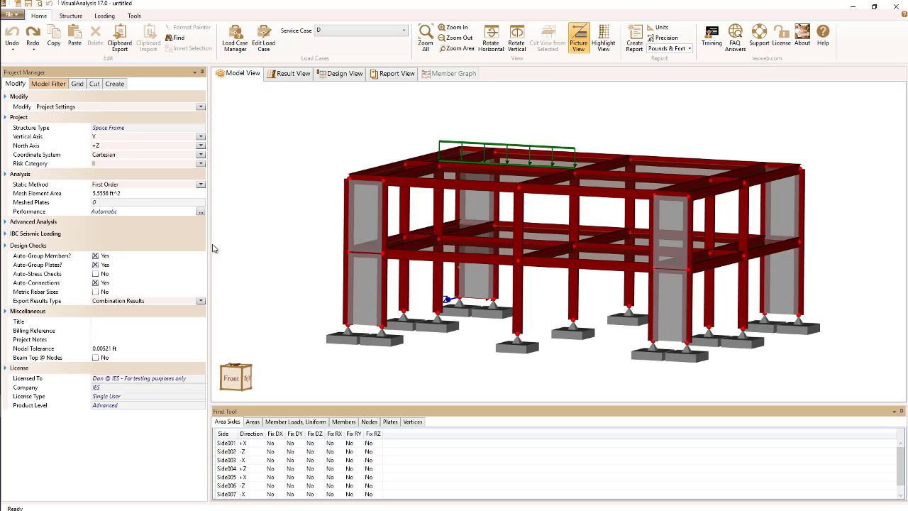
double_click(367, 293)
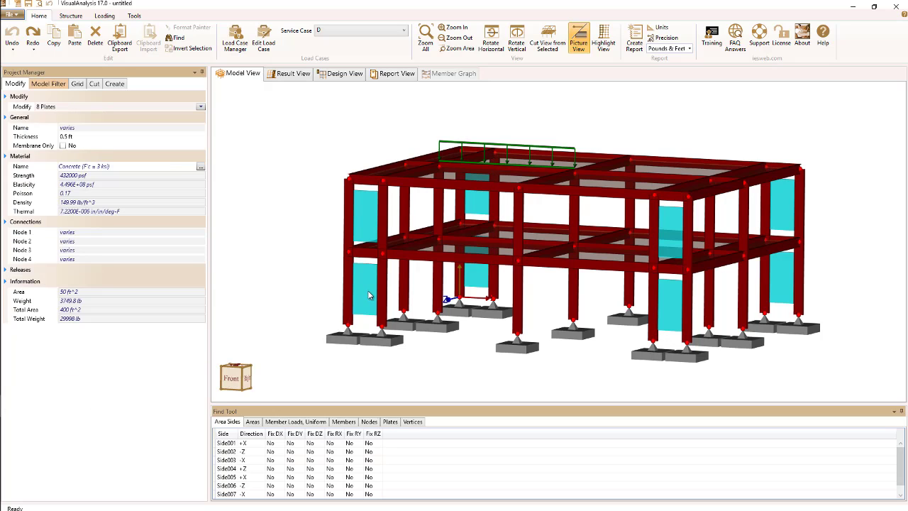
left_click(288, 196)
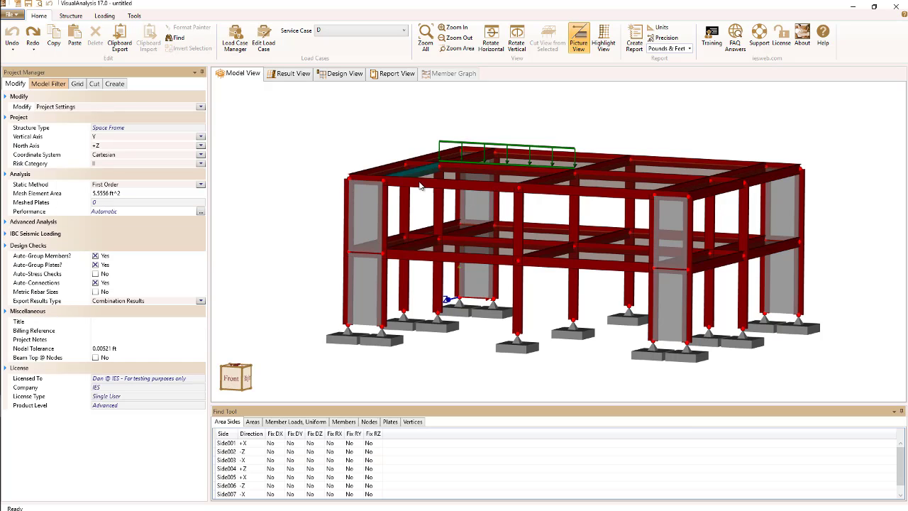
double_click(430, 186)
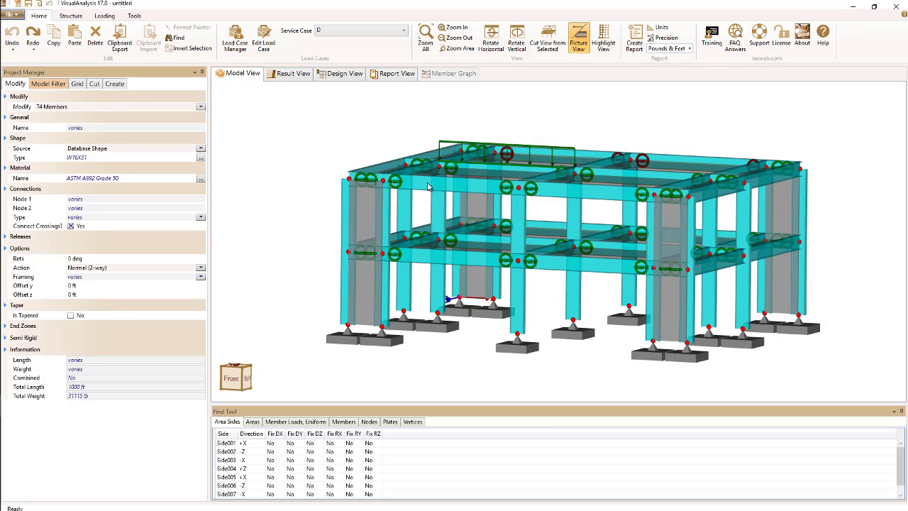
left_click(295, 161)
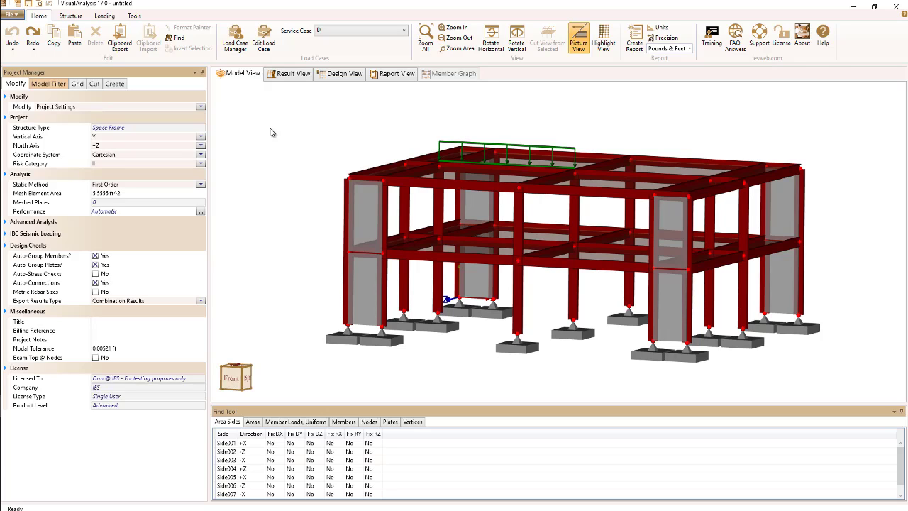
left_click_drag(276, 130, 410, 366)
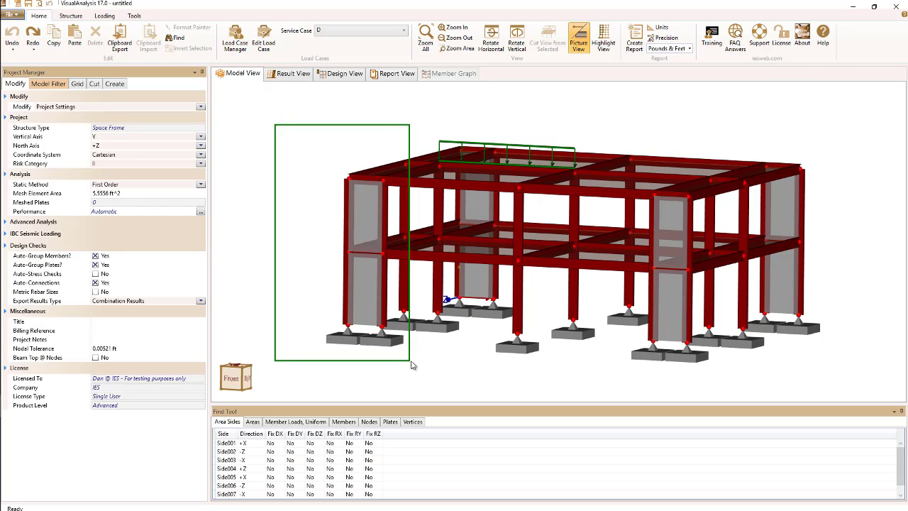
left_click_drag(412, 364, 412, 364)
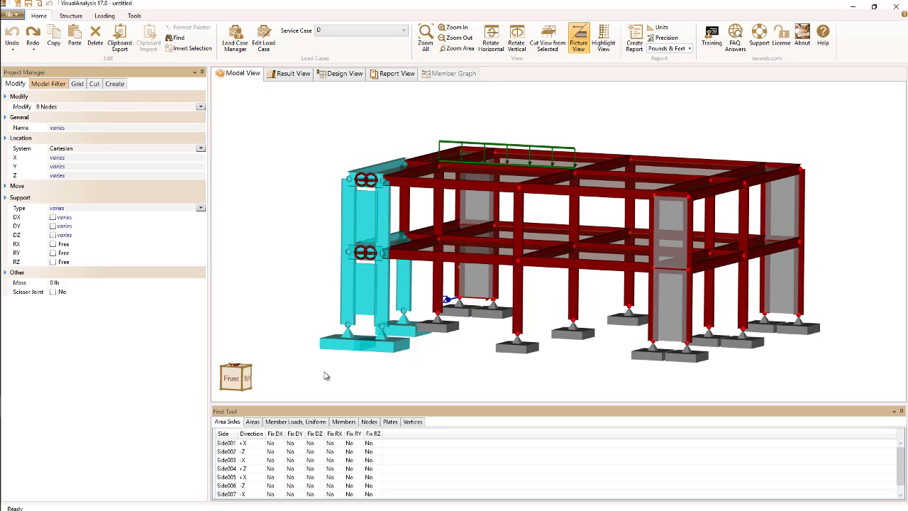
left_click(287, 154)
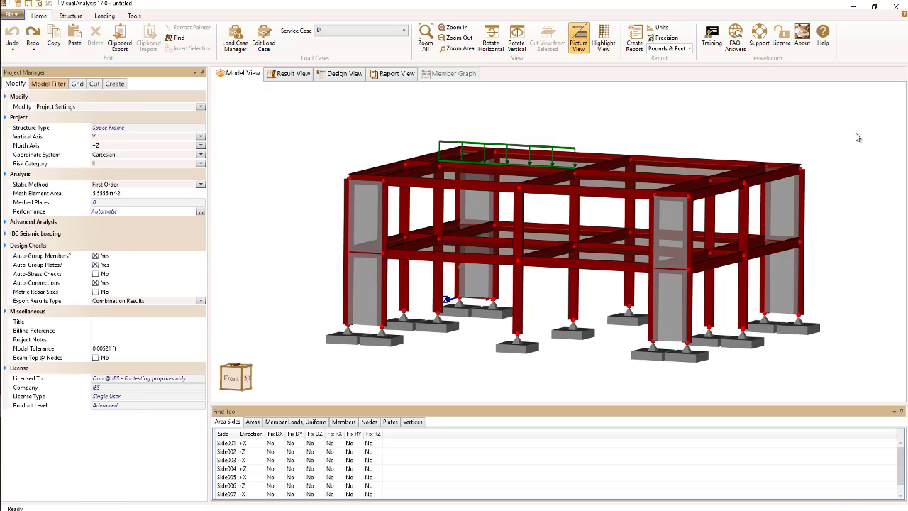
left_click_drag(866, 125, 640, 391)
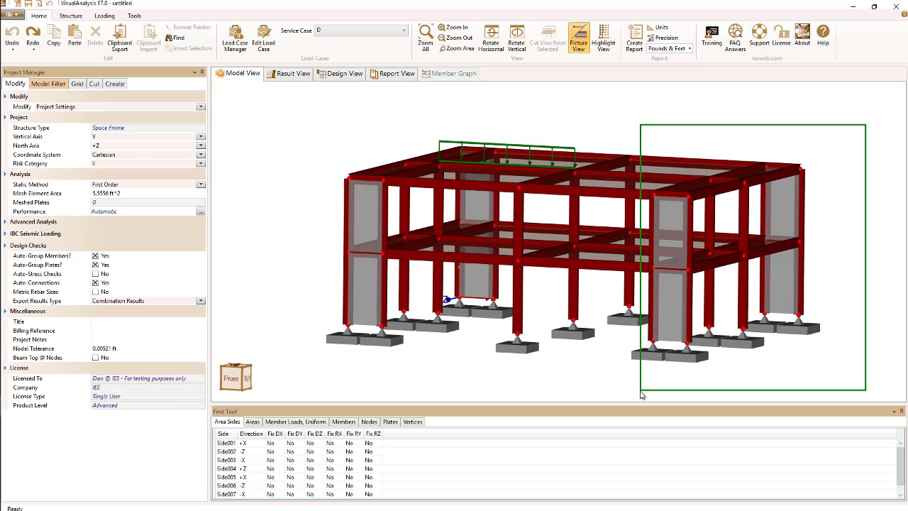
left_click_drag(640, 394, 644, 389)
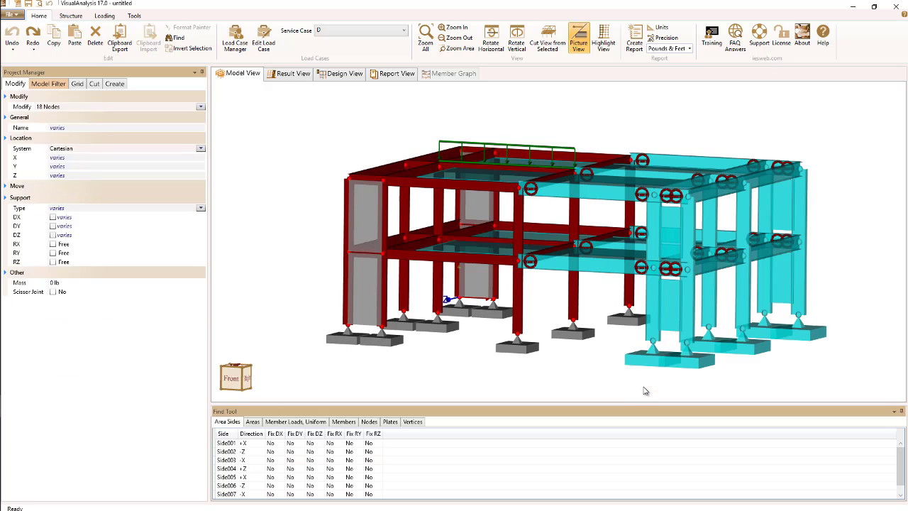
left_click(819, 126)
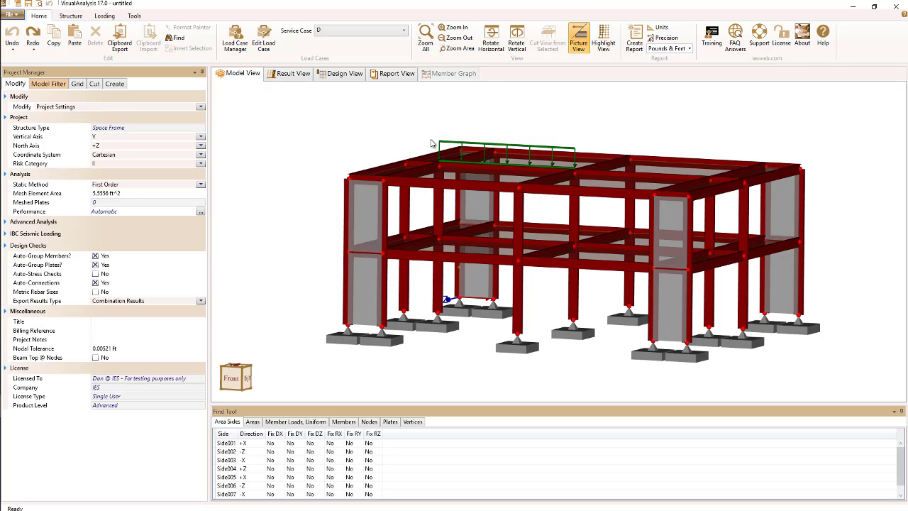
left_click(445, 144)
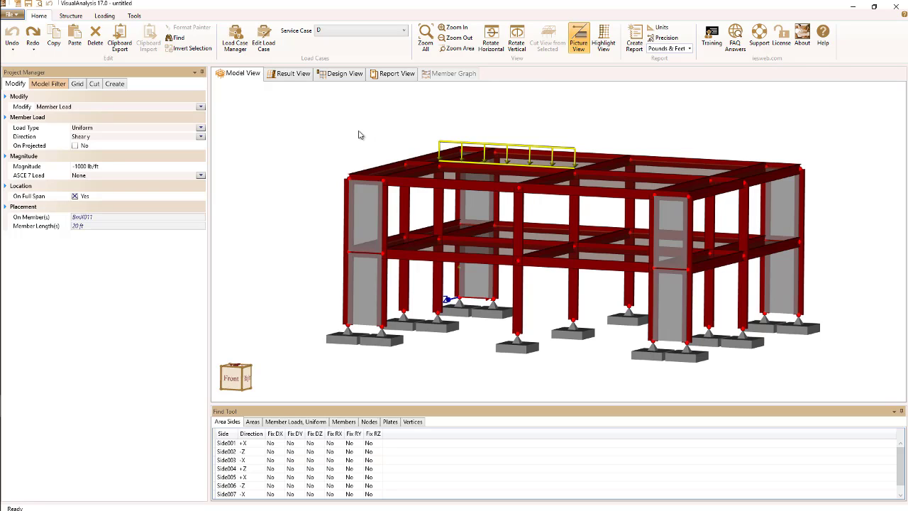
left_click(52, 42)
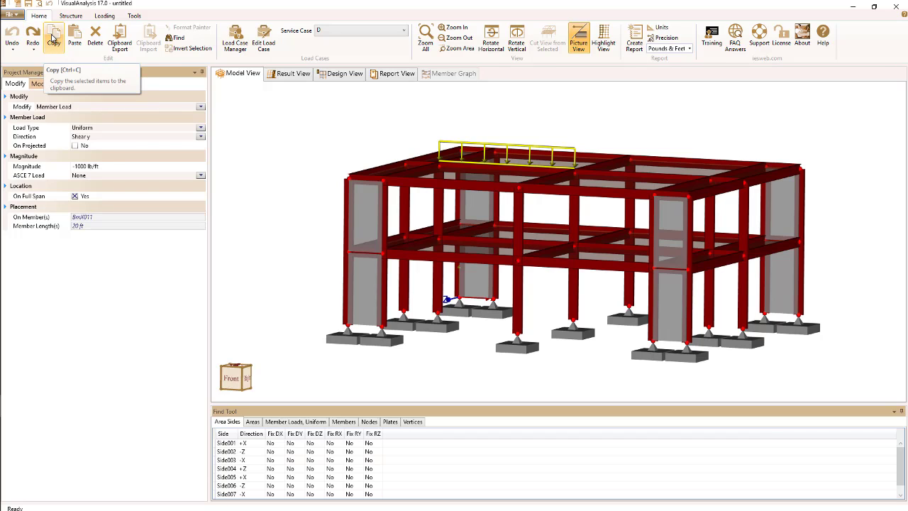
- Select top-floor beams BmX016 and BmX017 and paste the copied member load with Ctrl+V
left_click(359, 122)
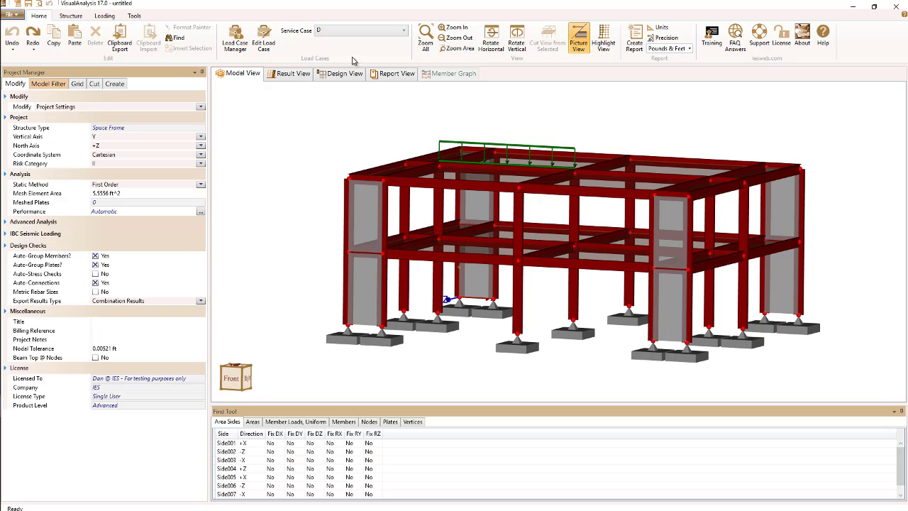
left_click(653, 164)
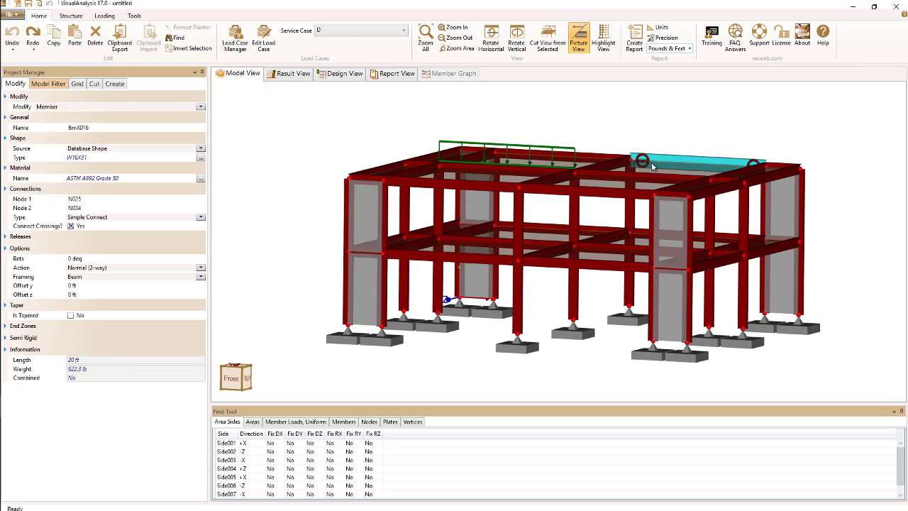
left_click(651, 175, "ctrl")
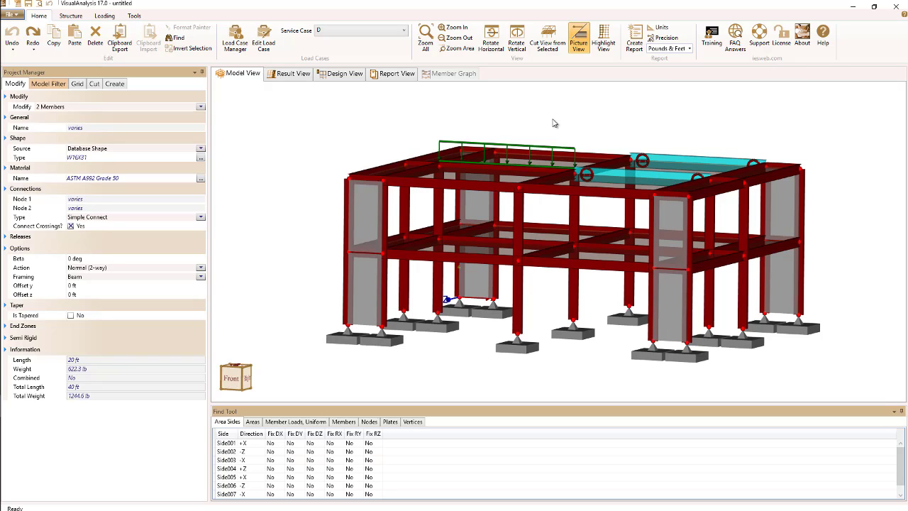
key("ctrl+v")
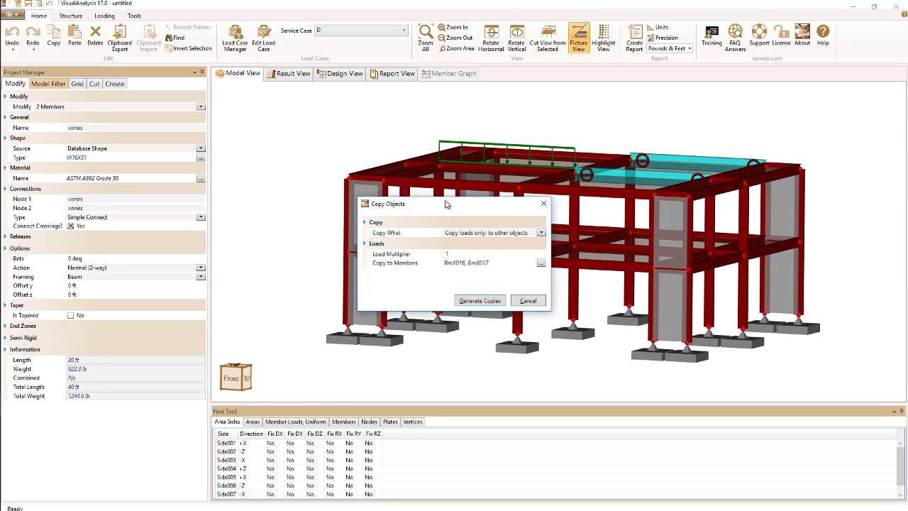
- Generate the -1000 lb/ft load copies on BmX016 and BmX017 with 'Copy loads only: to other objects'
left_click(454, 234)
left_click(497, 240)
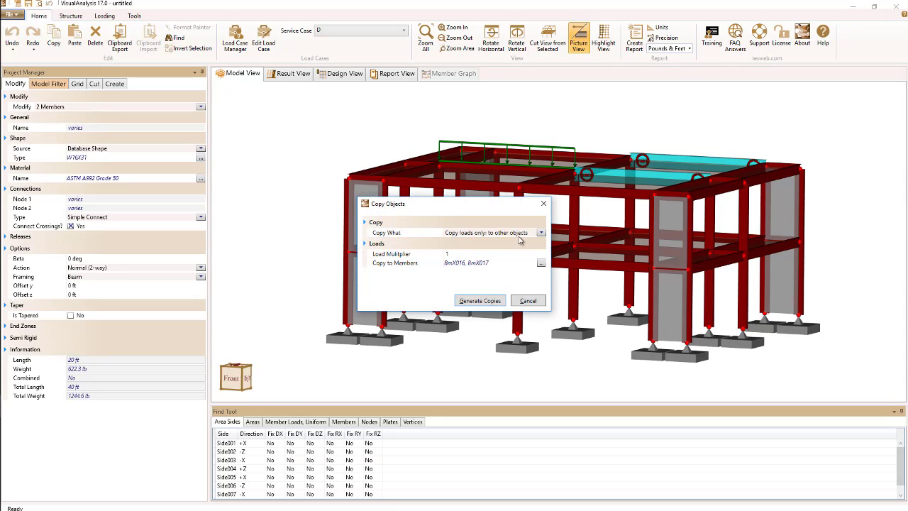
left_click(480, 302)
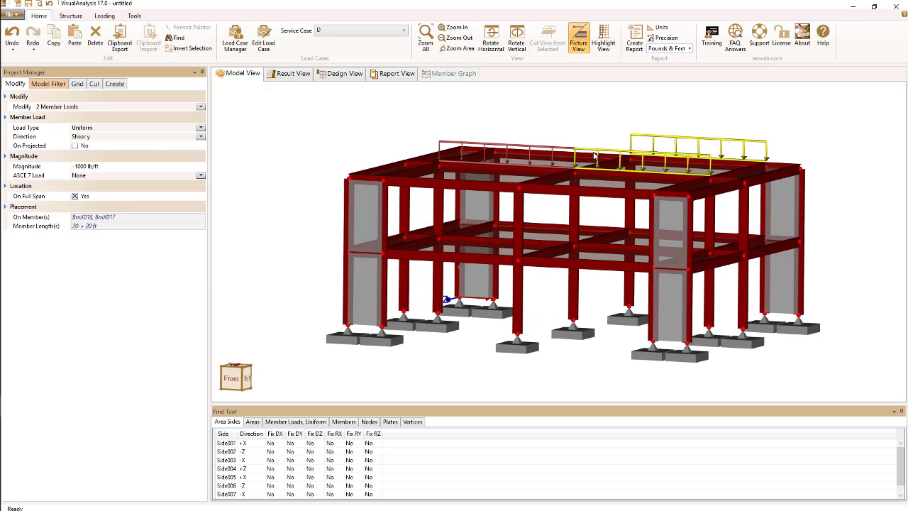
left_click(390, 118)
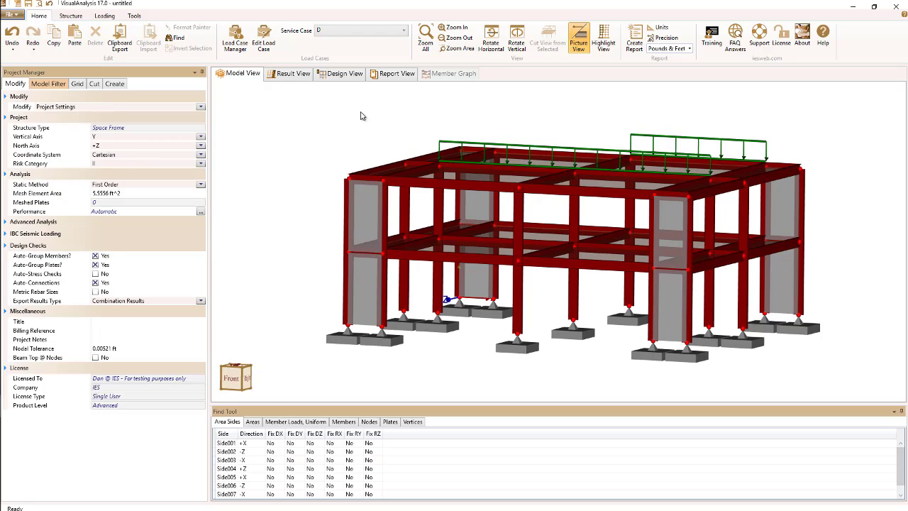